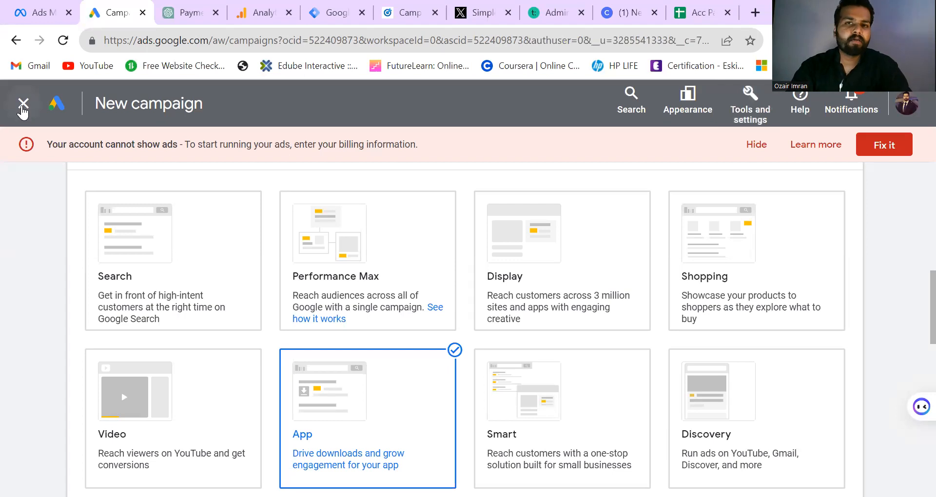
- Close the open campaign setup and hide the billing alert on the campaigns overview
click(23, 104)
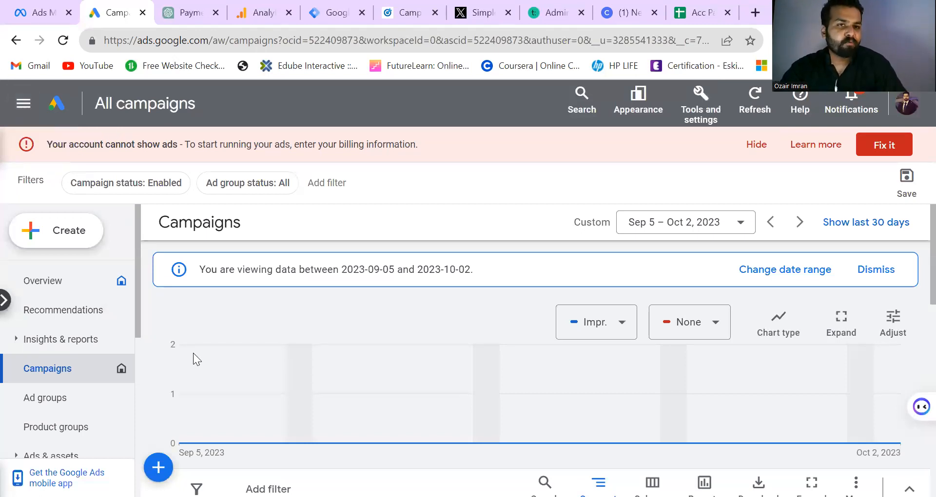
click(751, 145)
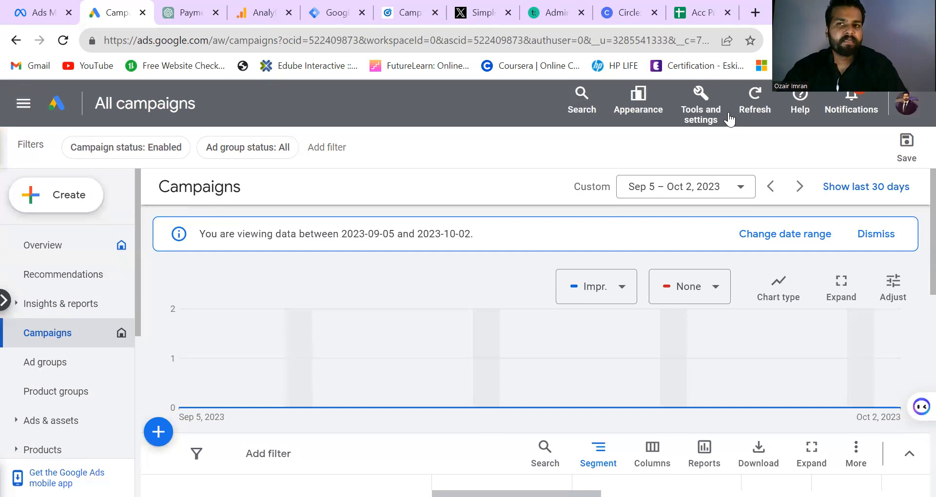
- Start creating a new campaign from the campaigns overview
right_click(58, 200)
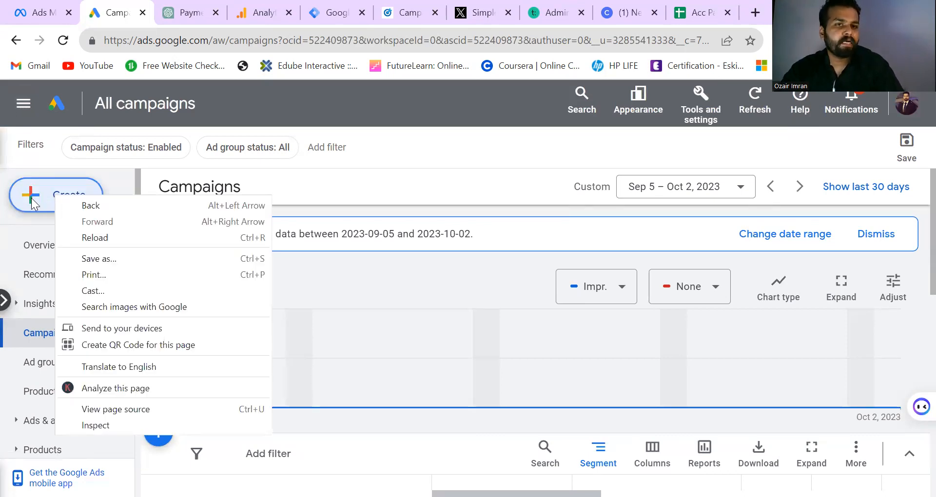
click(37, 205)
click(33, 203)
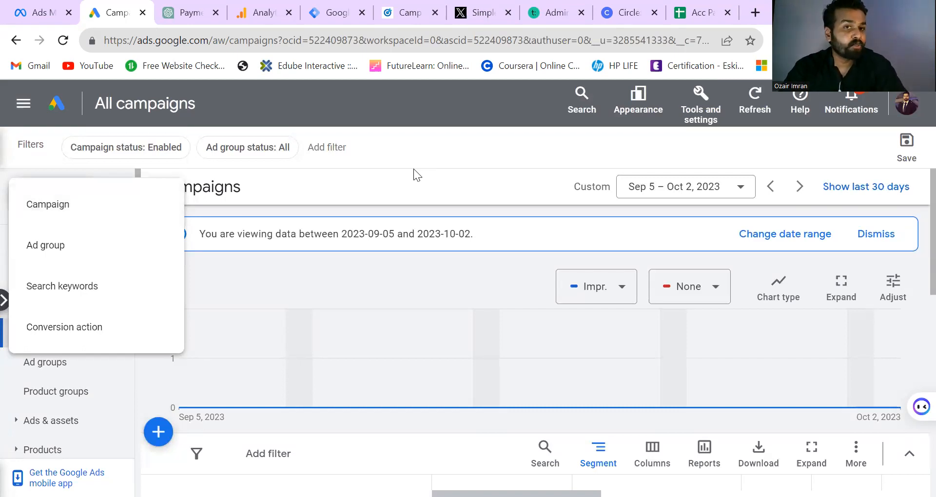
click(71, 211)
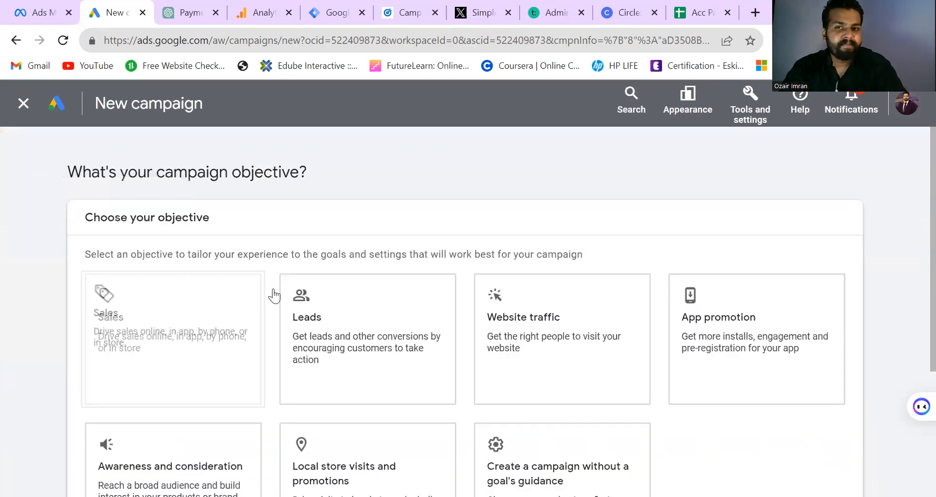
- Choose to create the campaign without a goal's guidance and select App as the campaign type
drag(792, 242, 912, 322)
scroll(912, 322, down, 3)
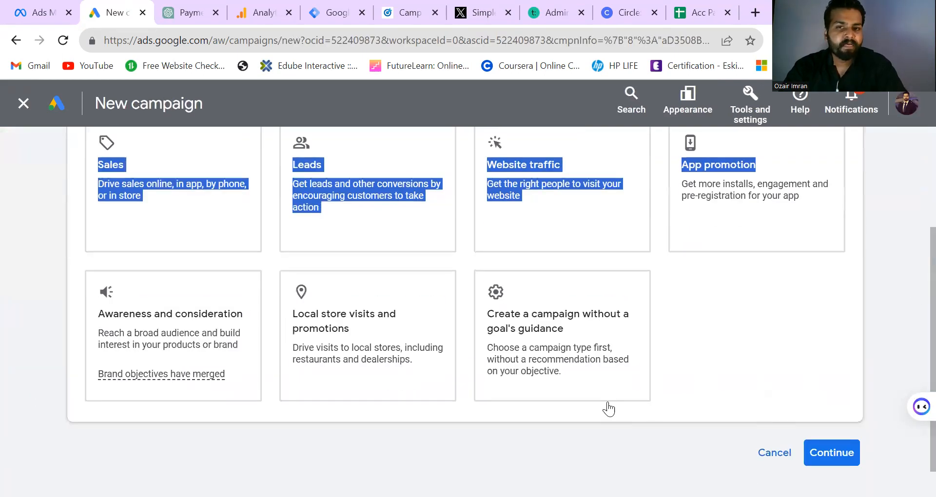
click(768, 385)
click(557, 378)
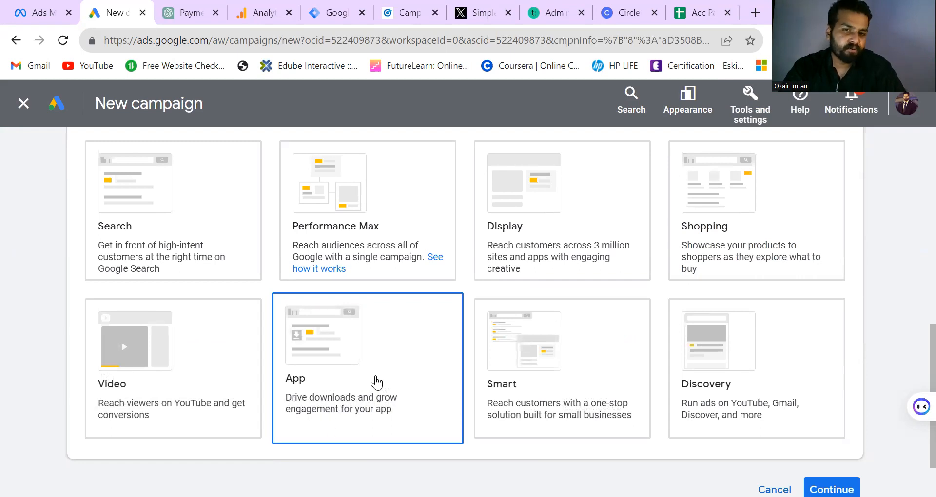
click(375, 379)
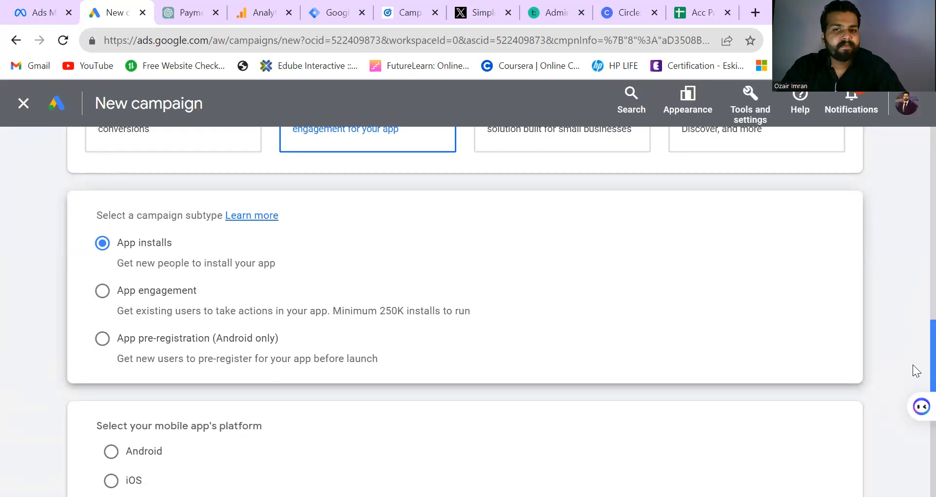
- Set the mobile app's platform to Android and select "foodpanda: food & groceries" as the app
scroll(912, 368, down, 3)
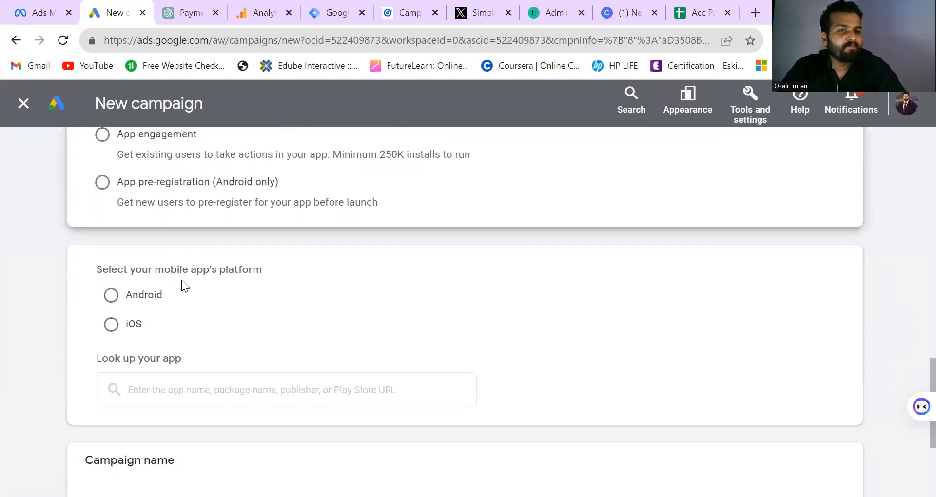
click(130, 294)
click(136, 392)
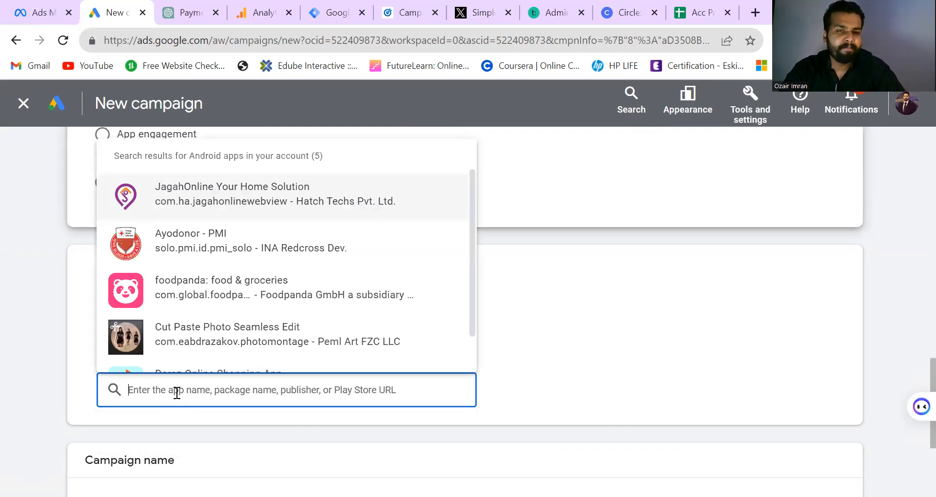
click(232, 296)
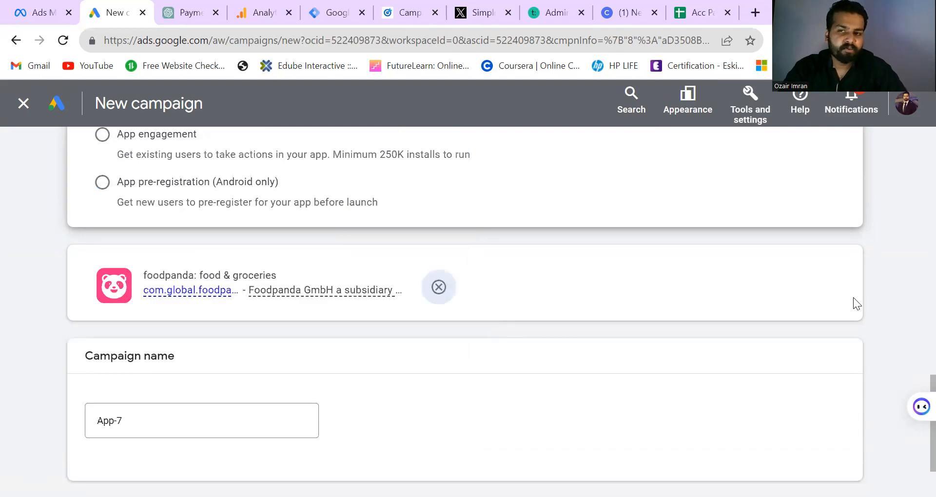
- Name the campaign abc and continue to the campaign settings
scroll(916, 432, down, 2)
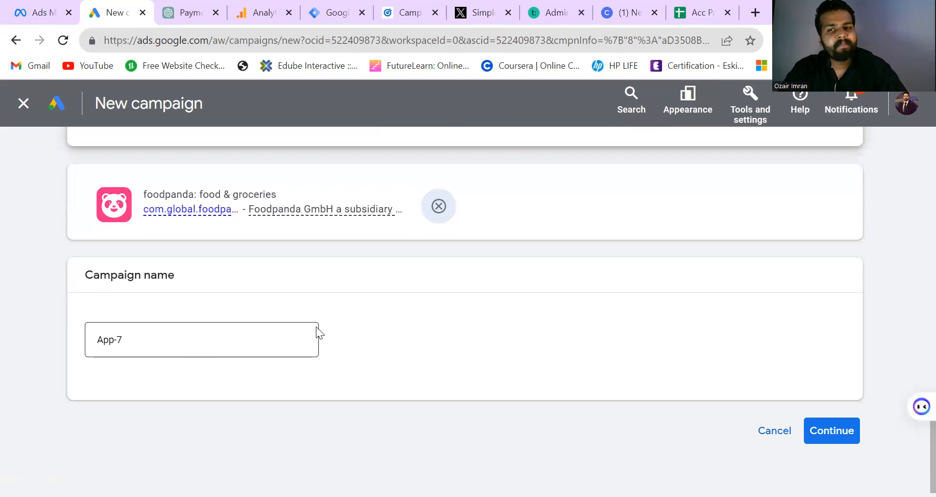
click(152, 343)
key(ctrl+a)
text(abc)
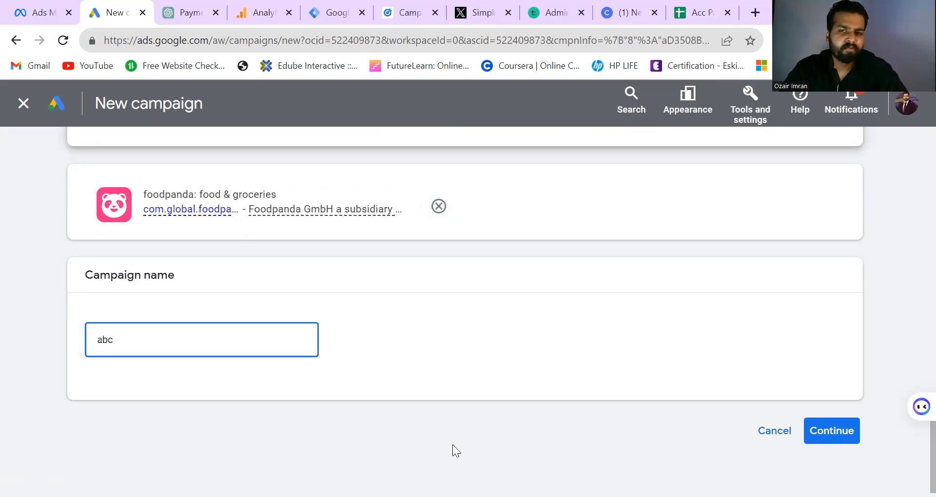
click(830, 442)
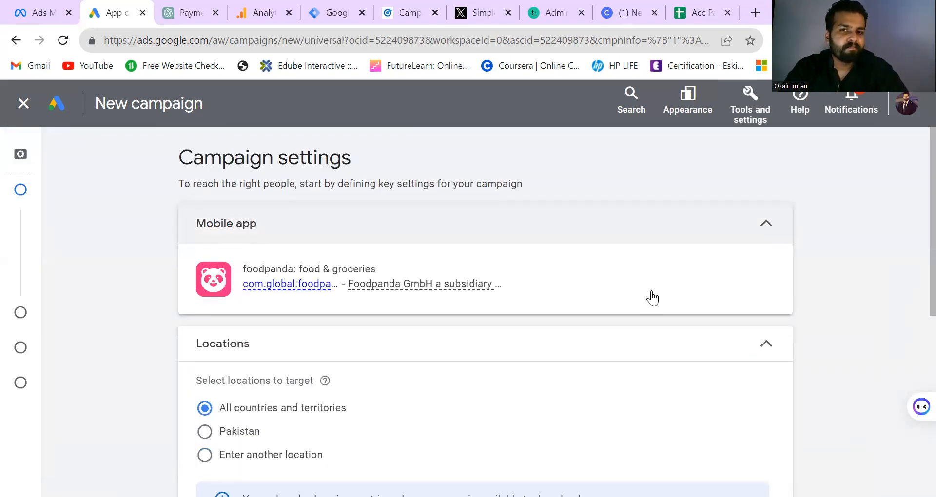
right_click(913, 349)
click(806, 455)
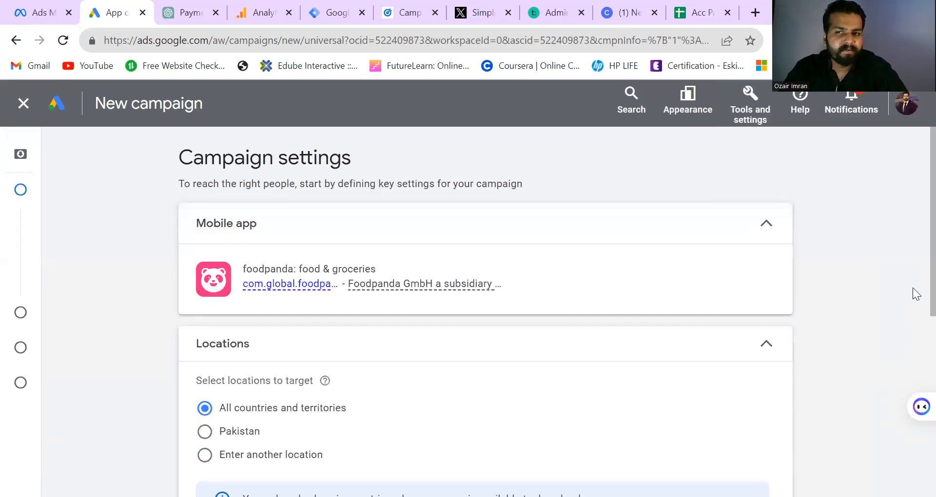
- Look up karachi as another location to target
scroll(913, 293, down, 3)
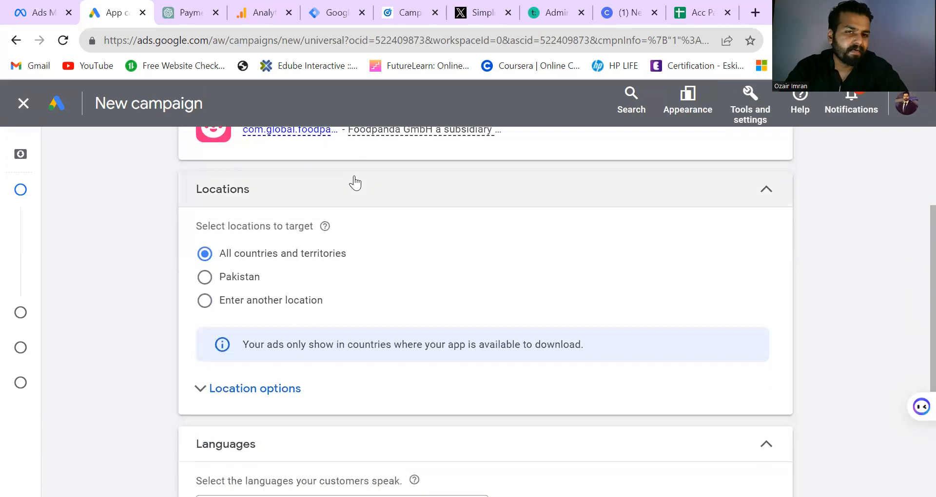
click(228, 303)
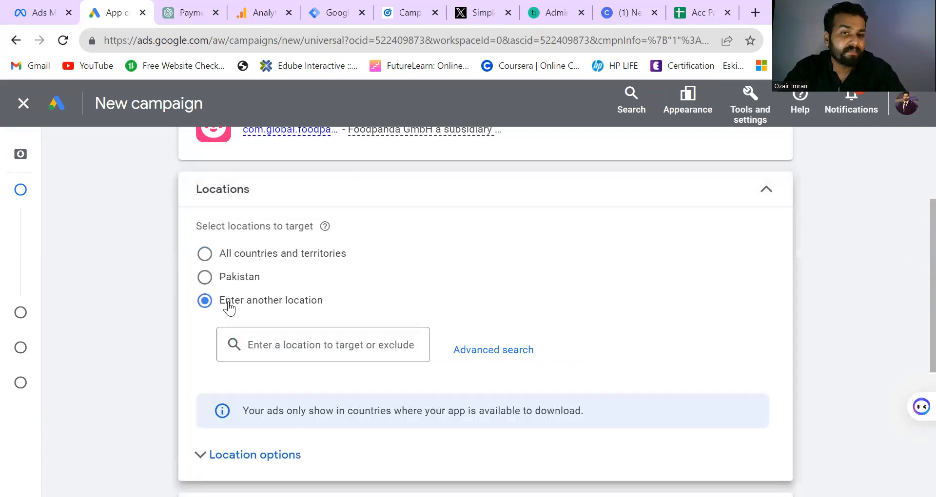
click(330, 348)
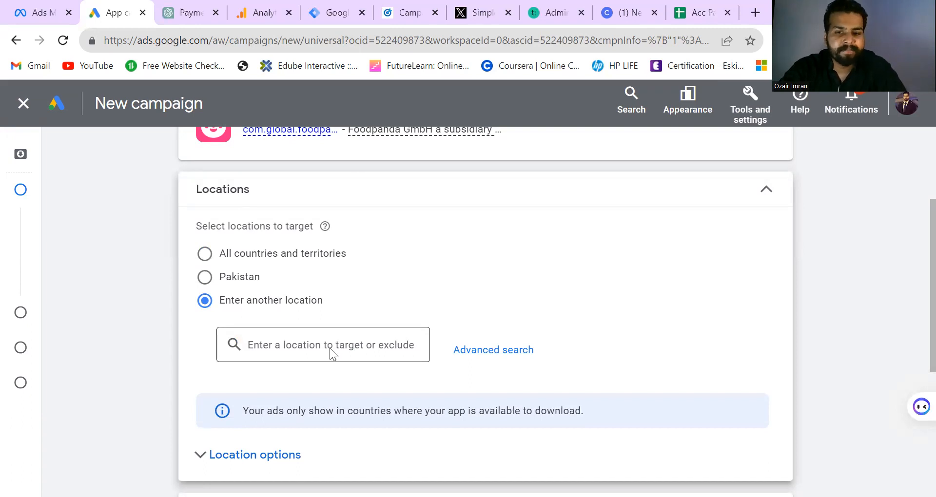
text(karachi)
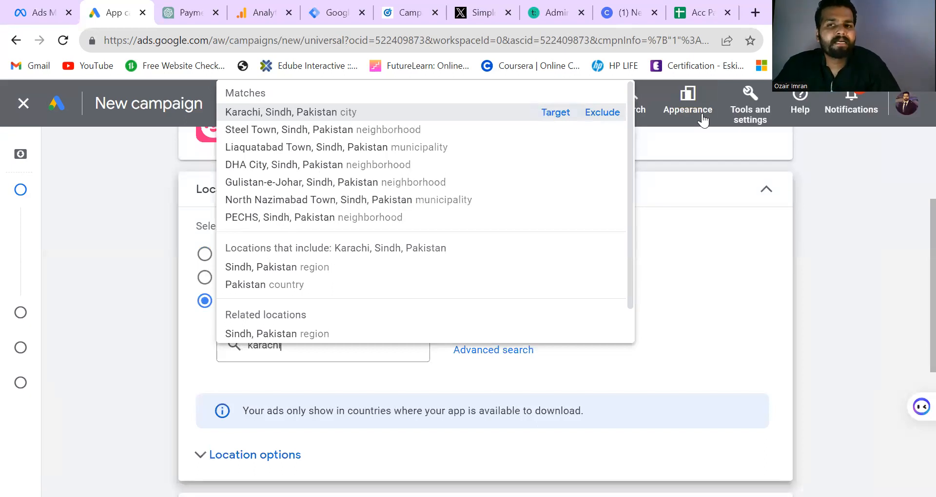
click(713, 169)
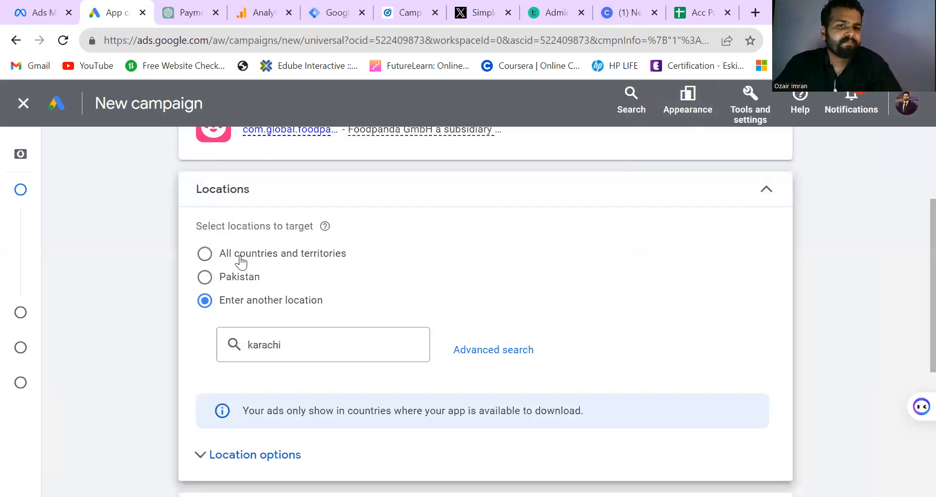
- Target Pakistan, with the location options set to Presence for targeting and Presence or interest for exclusion
click(205, 277)
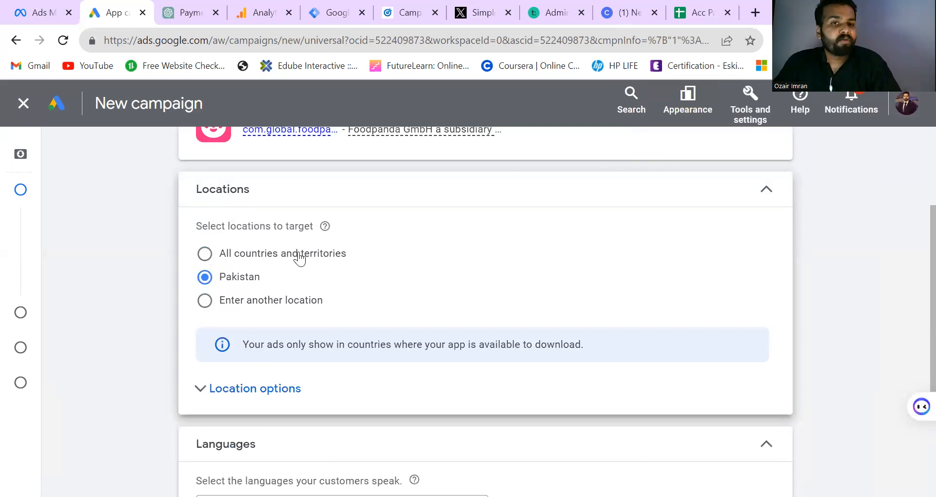
click(244, 396)
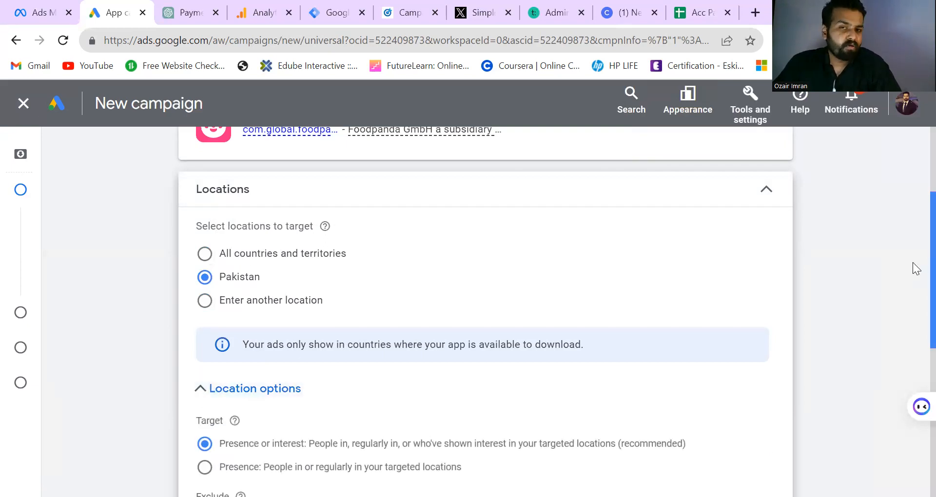
scroll(913, 292, down, 5)
scroll(915, 374, down, 3)
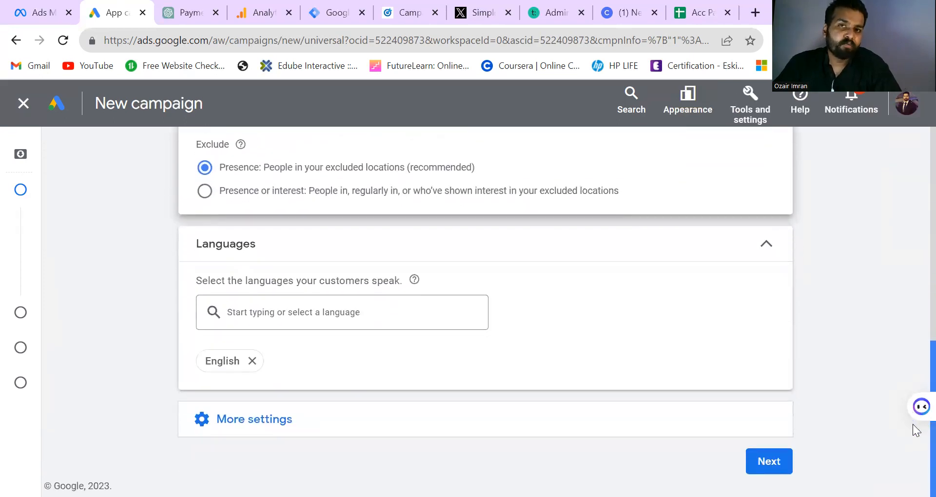
scroll(916, 370, up, 1)
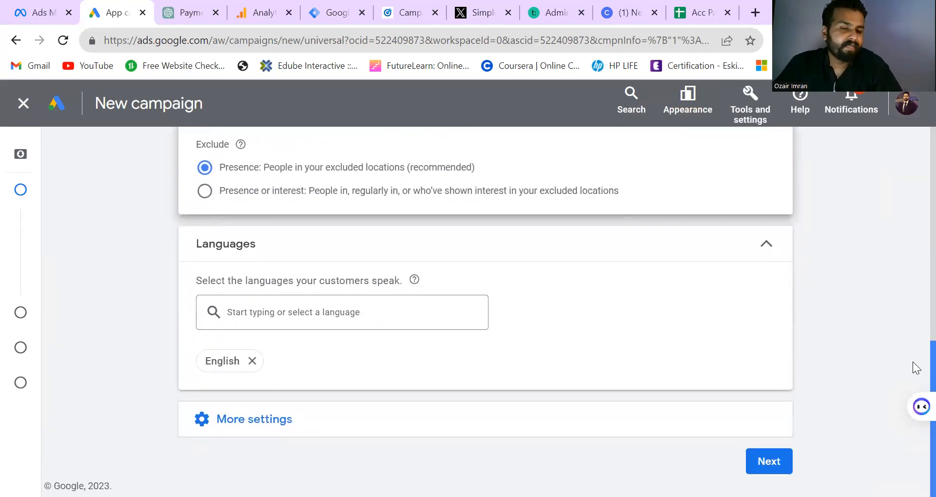
scroll(917, 363, up, 3)
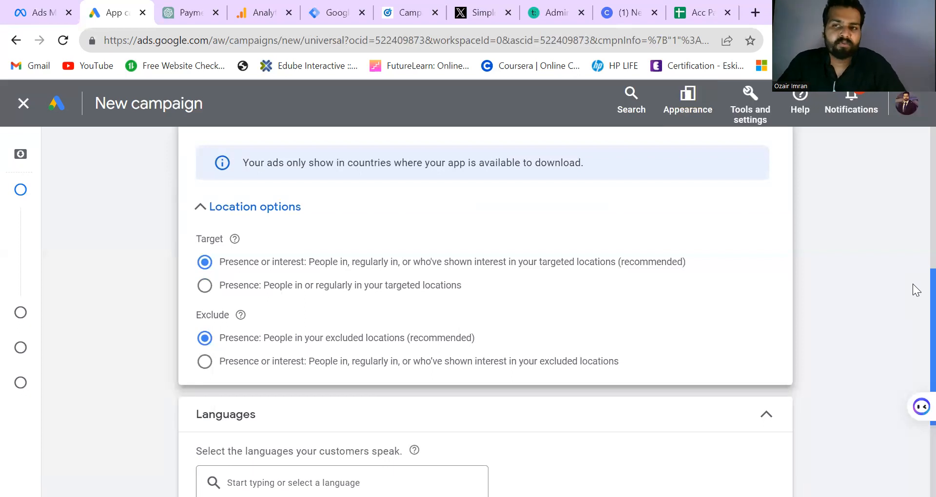
click(216, 293)
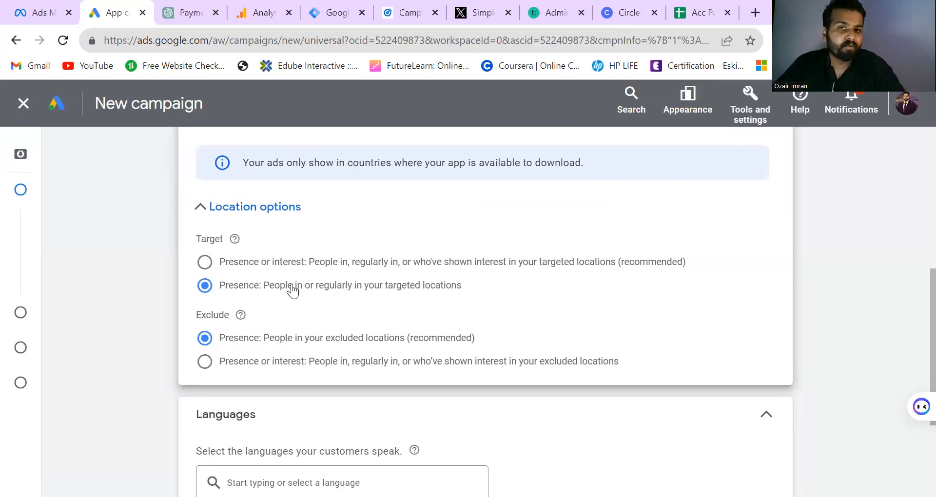
click(244, 361)
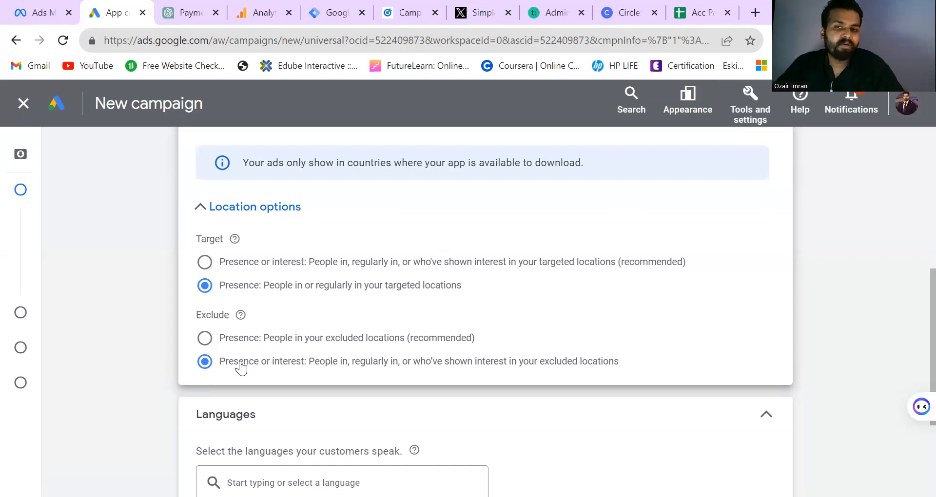
- Expand the additional campaign settings and proceed to the budget and bidding stage
scroll(912, 301, down, 3)
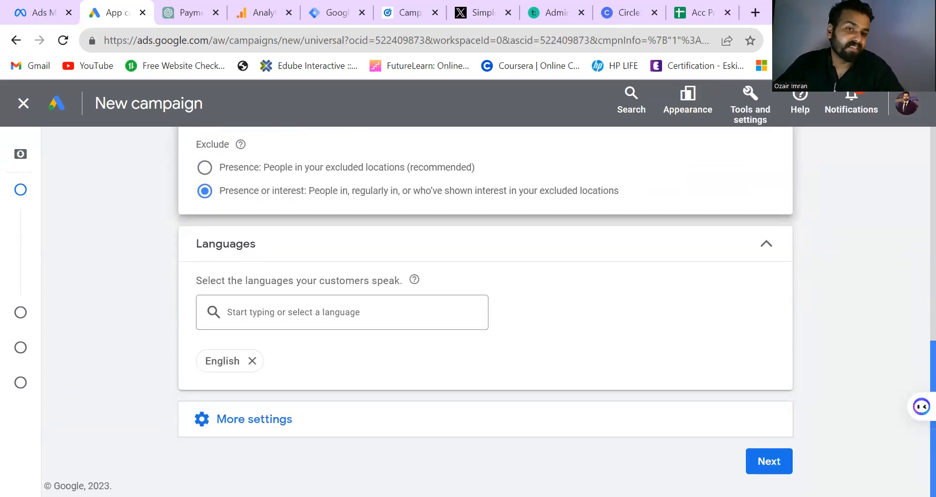
click(353, 416)
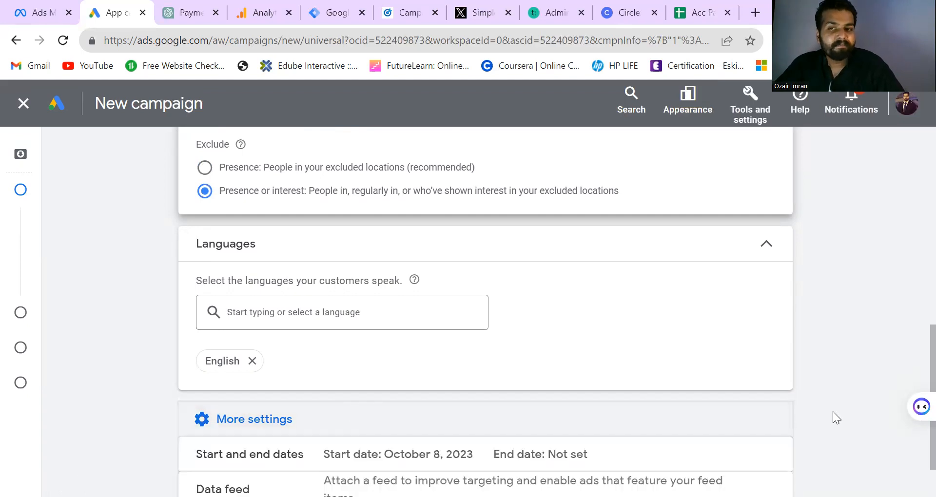
scroll(918, 350, down, 2)
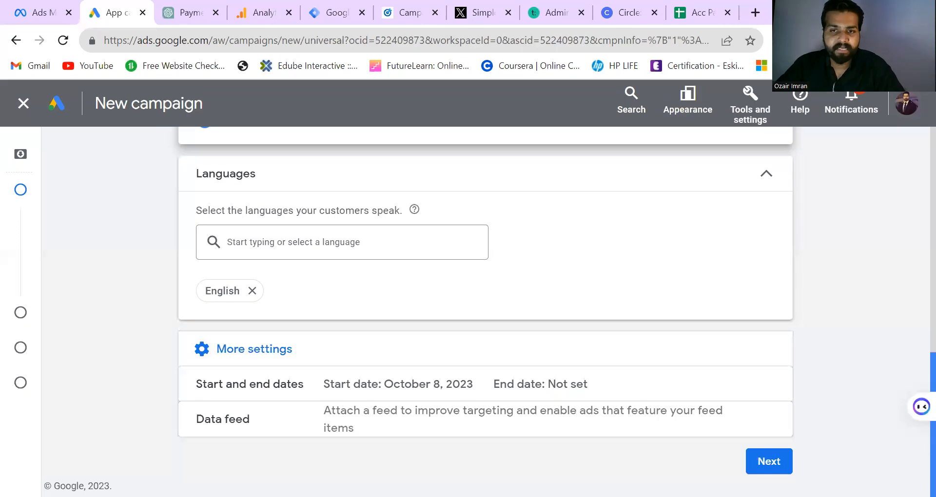
click(758, 463)
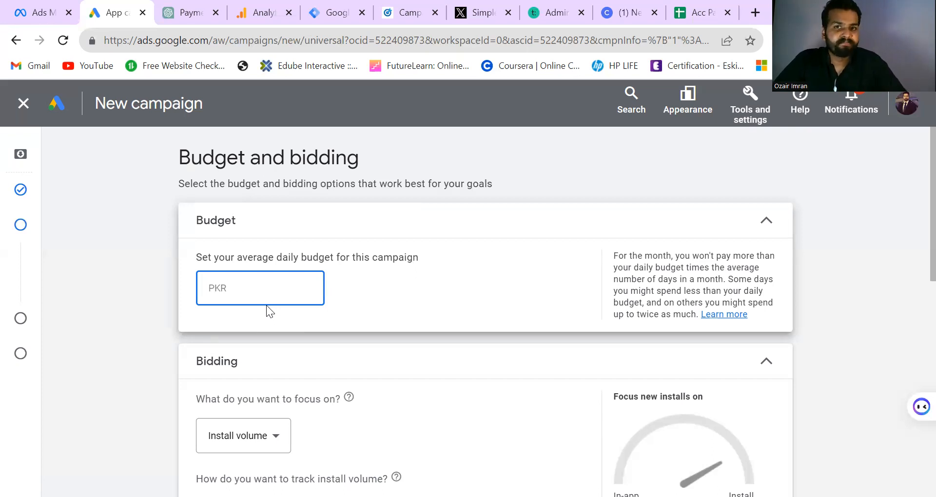
- Review the choices for what the campaign's bidding should focus on, keeping Install volume selected
click(916, 239)
scroll(916, 253, down, 2)
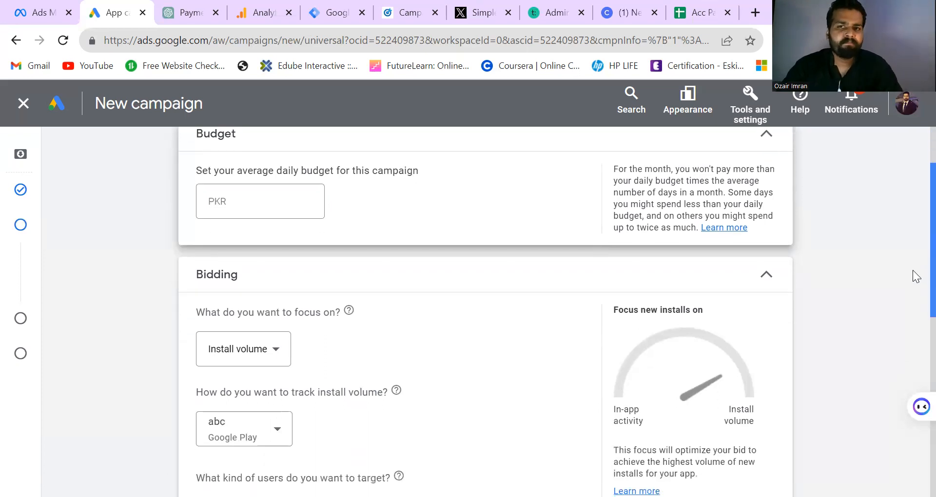
scroll(913, 292, down, 3)
scroll(915, 307, up, 3)
scroll(912, 292, down, 2)
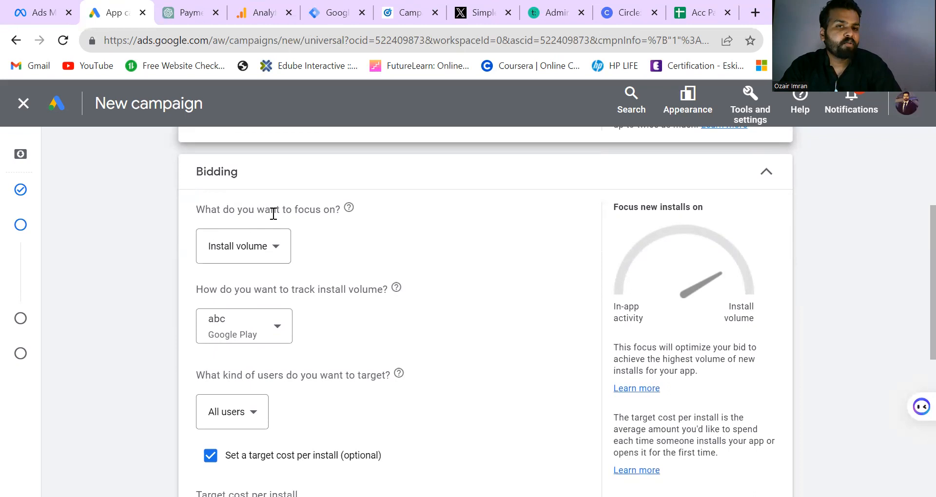
click(271, 254)
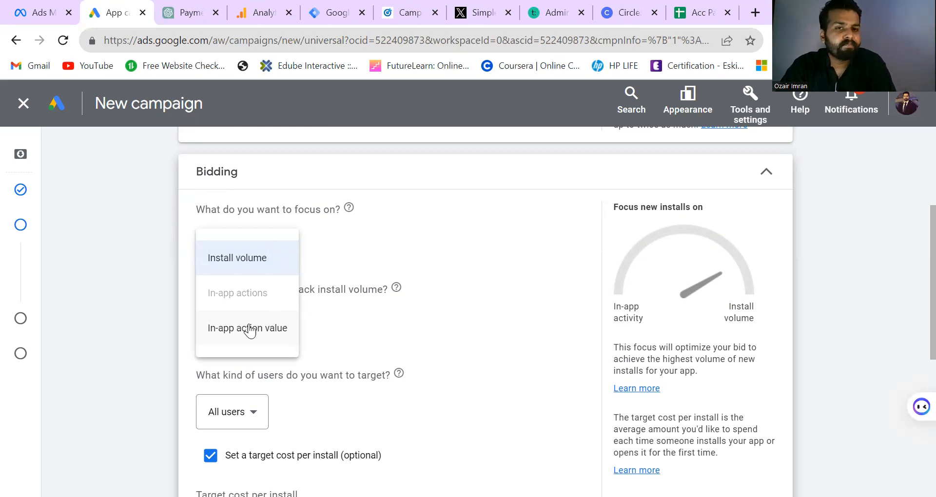
mouse_move(242, 337)
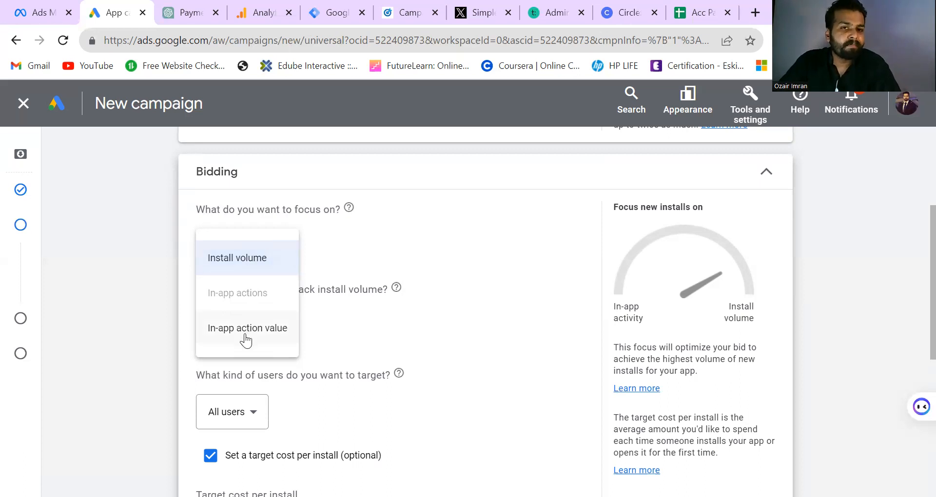
mouse_move(246, 340)
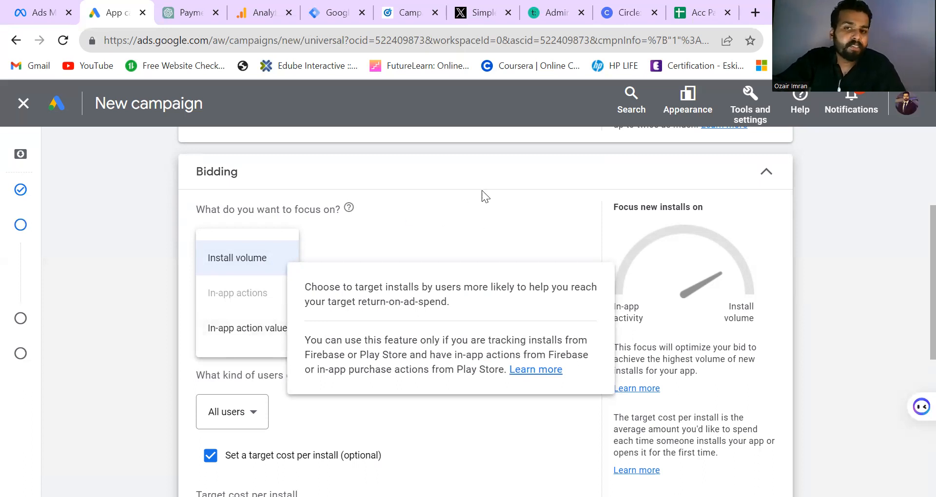
click(267, 257)
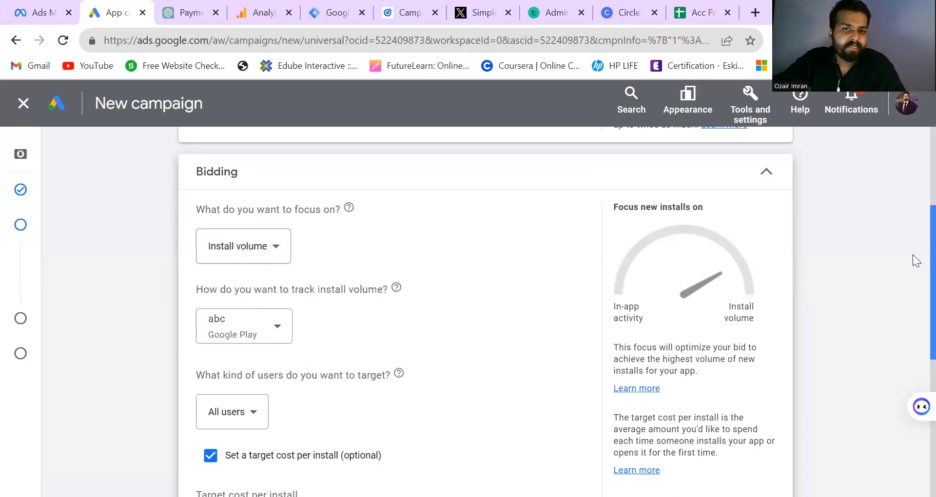
- Check the available options for tracking install volume and for the kind of users to target
scroll(915, 293, down, 2)
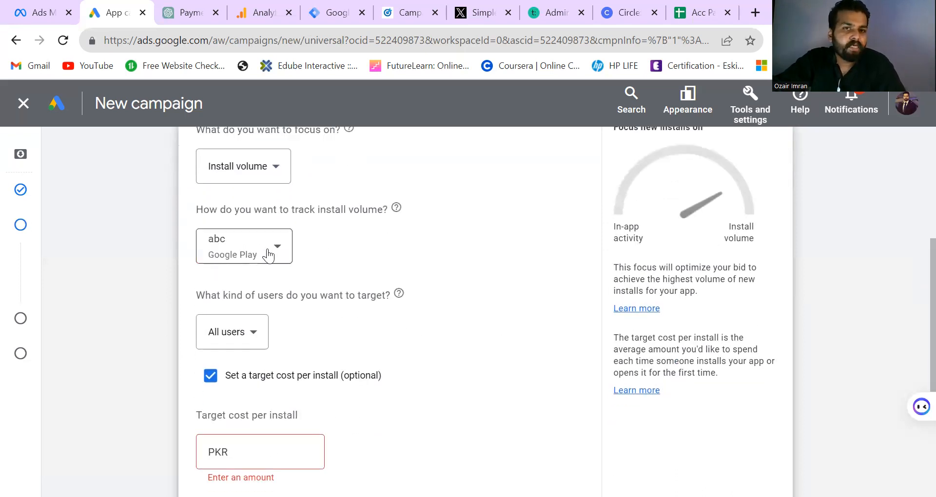
click(251, 261)
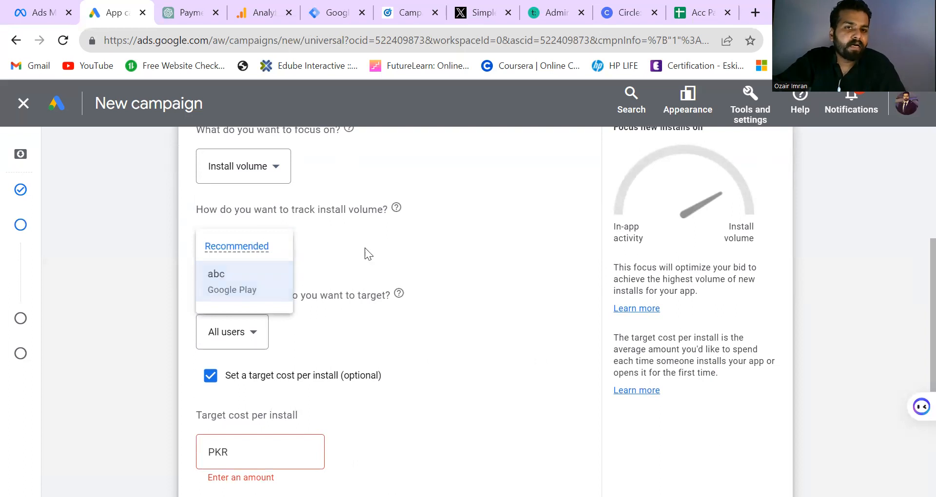
click(396, 247)
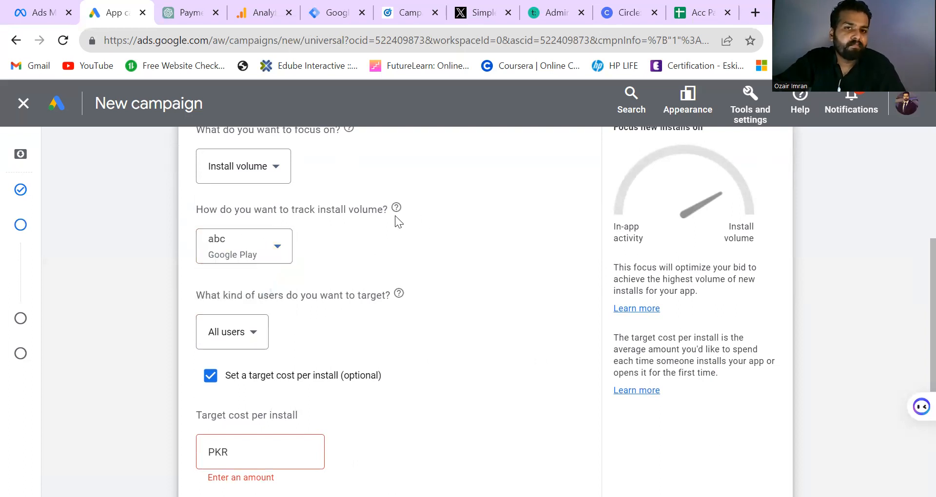
mouse_move(396, 213)
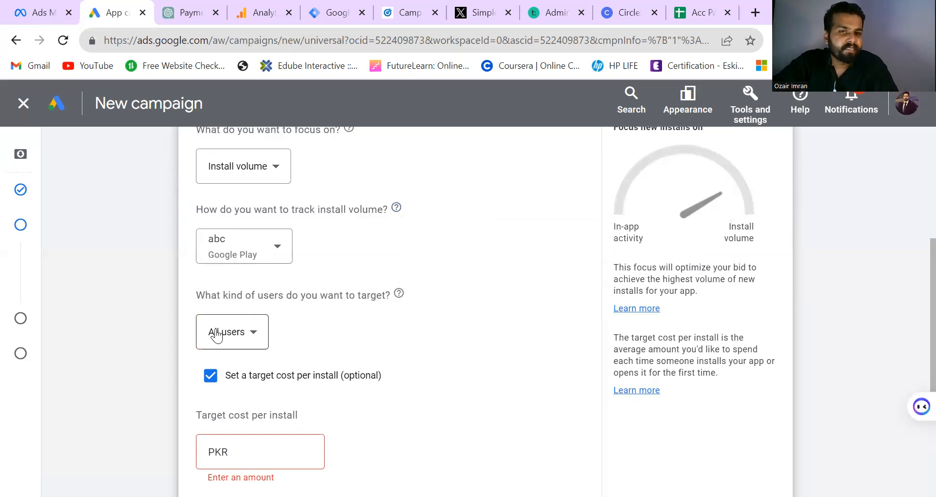
click(247, 348)
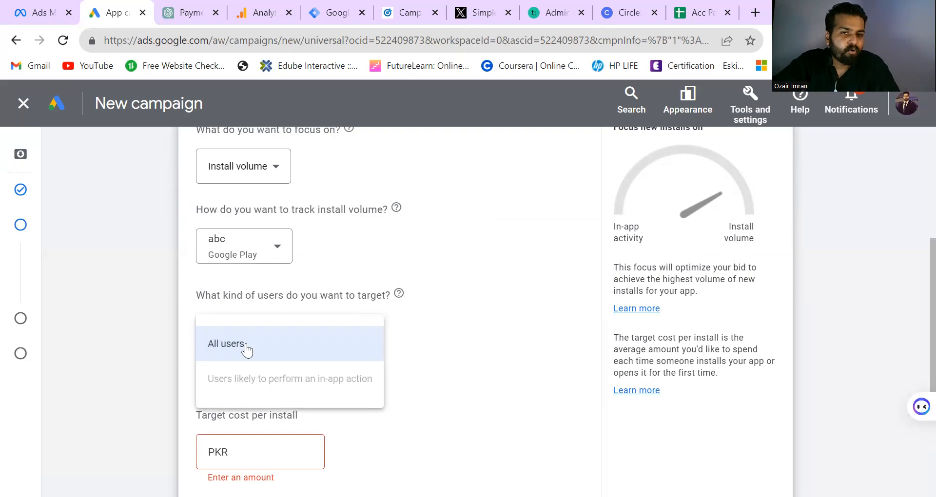
click(538, 344)
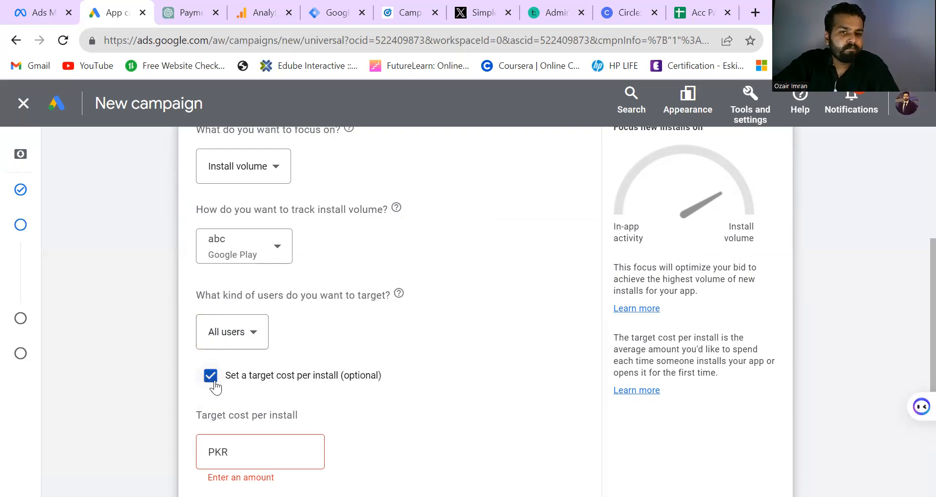
- Turn off the optional target cost per install and continue to the ad group stage
click(261, 446)
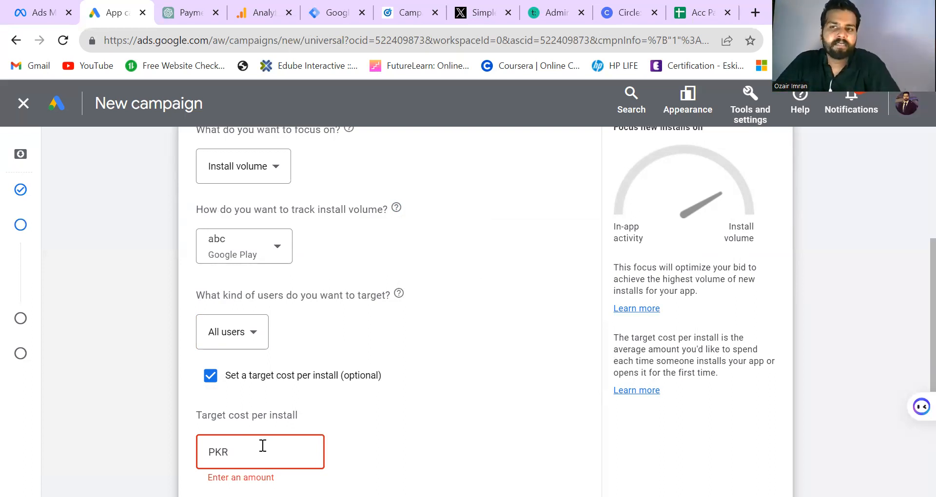
click(912, 306)
scroll(912, 306, down, 4)
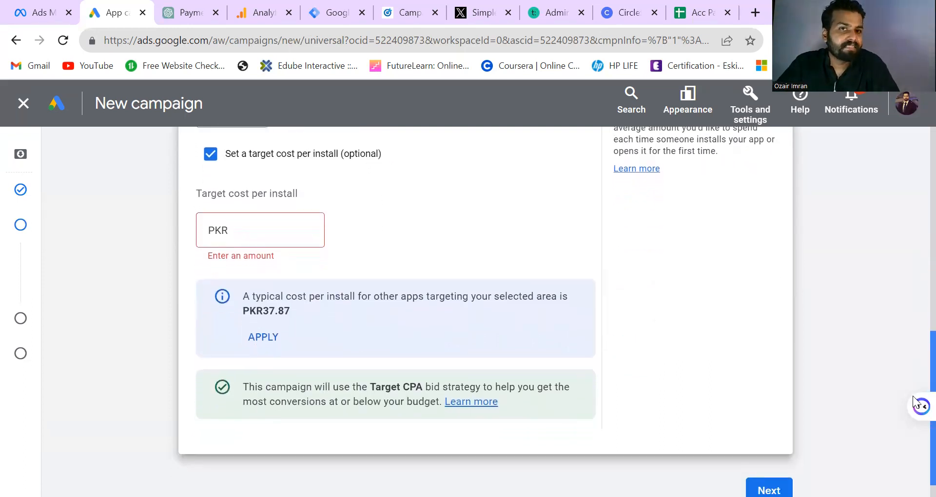
right_click(213, 162)
key(Escape)
click(214, 162)
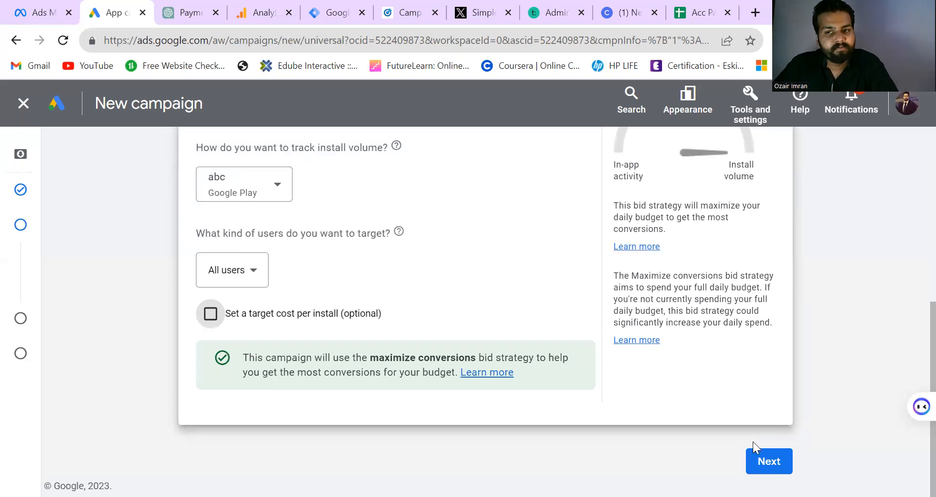
click(754, 462)
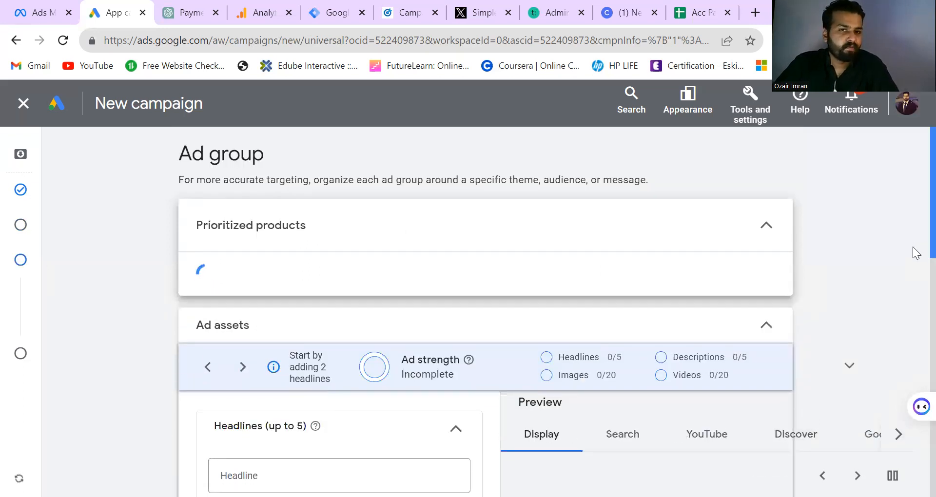
- Look through the ad group's asset sections for headlines, descriptions, images, videos and HTML5
scroll(913, 258, down, 1)
click(522, 347)
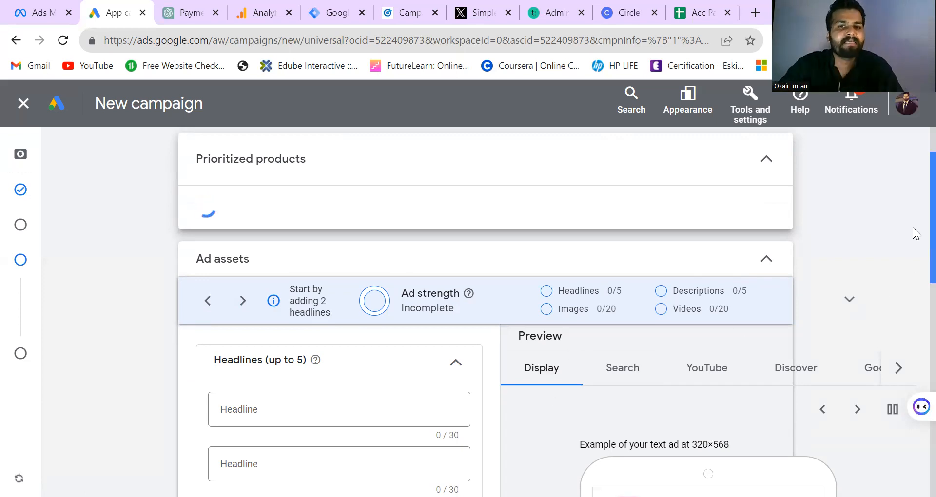
scroll(916, 282, down, 2)
scroll(916, 283, down, 3)
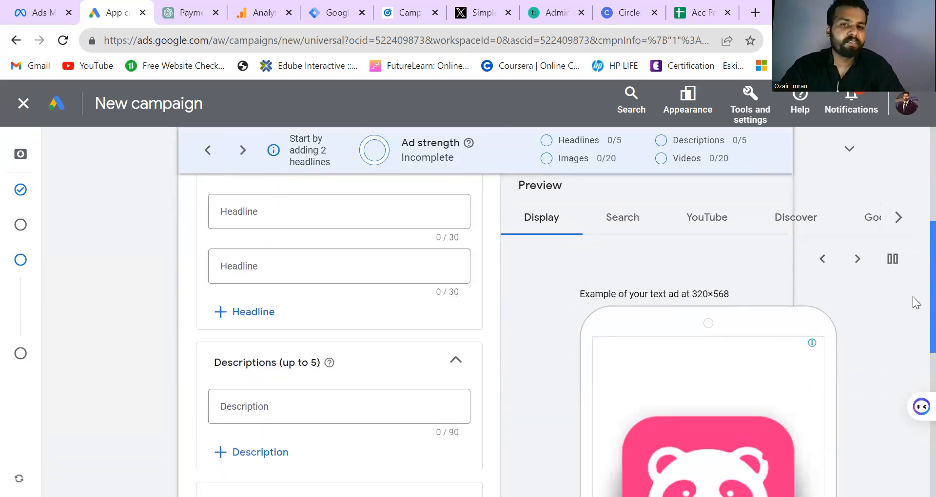
scroll(914, 336, down, 3)
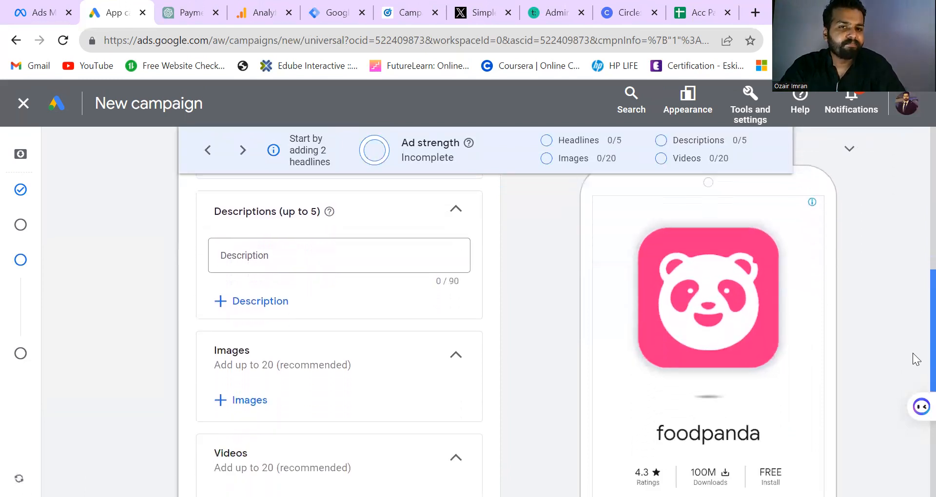
scroll(912, 360, down, 3)
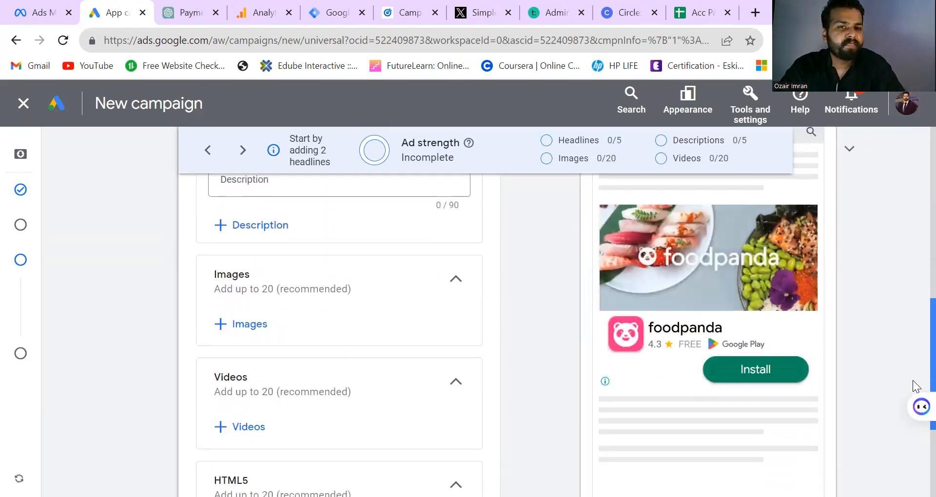
drag(913, 404, 913, 412)
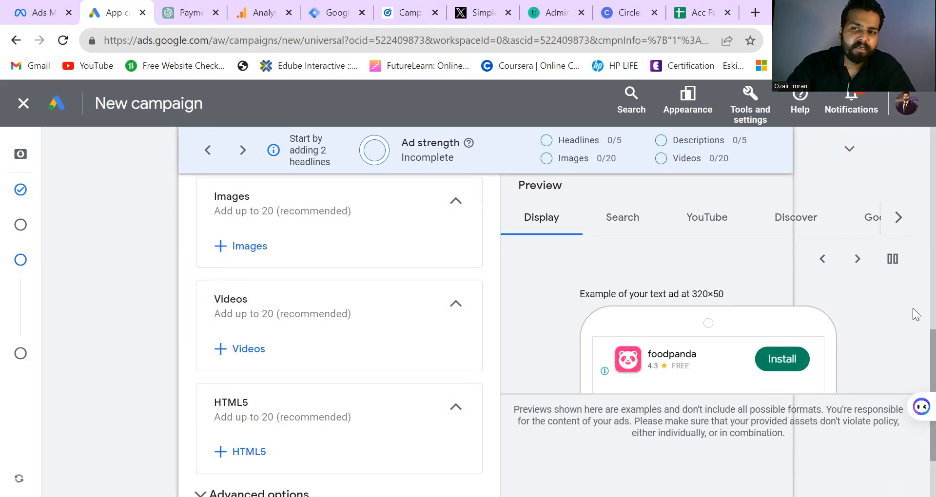
scroll(912, 363, down, 3)
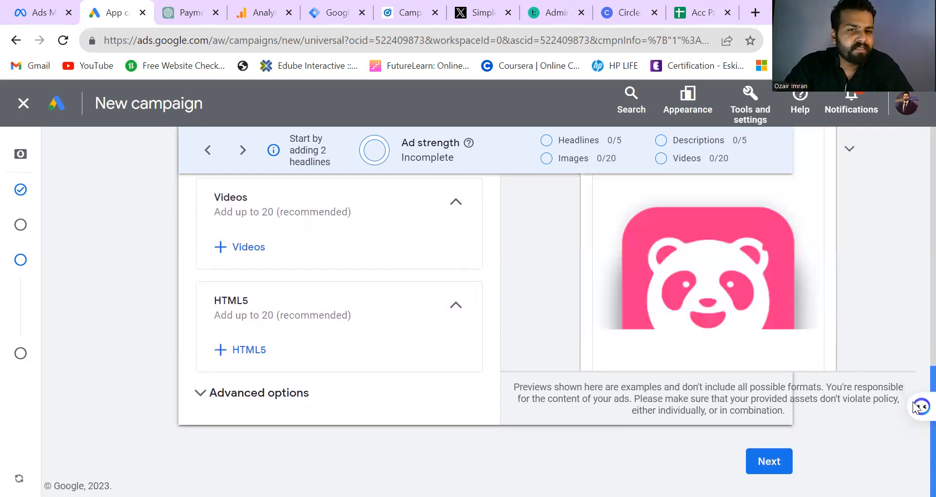
- Expand the ad group's advanced options with the app deep link setting, and continue to the campaign review
click(278, 401)
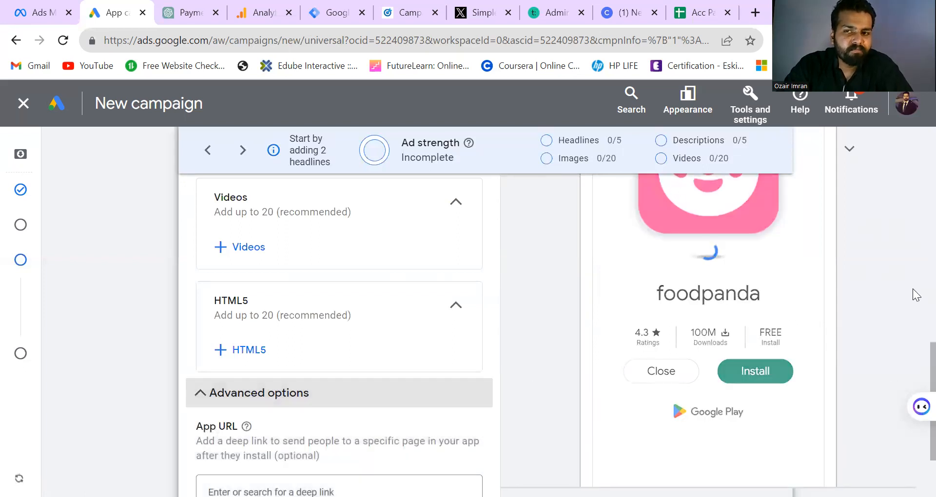
scroll(914, 363, down, 3)
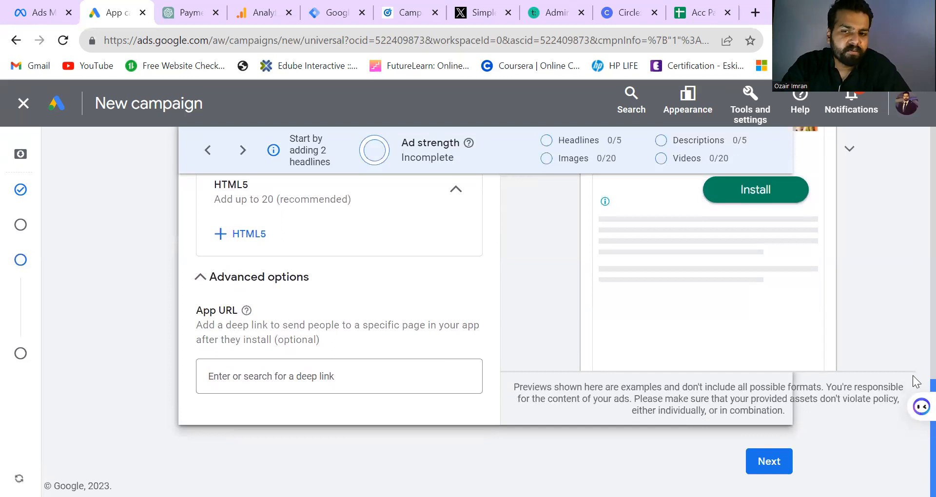
scroll(916, 395, up, 10)
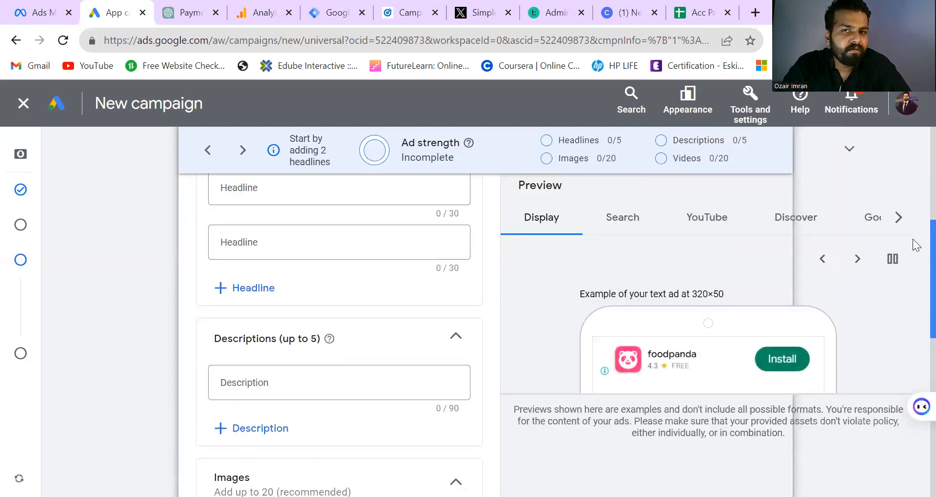
scroll(916, 207, up, 3)
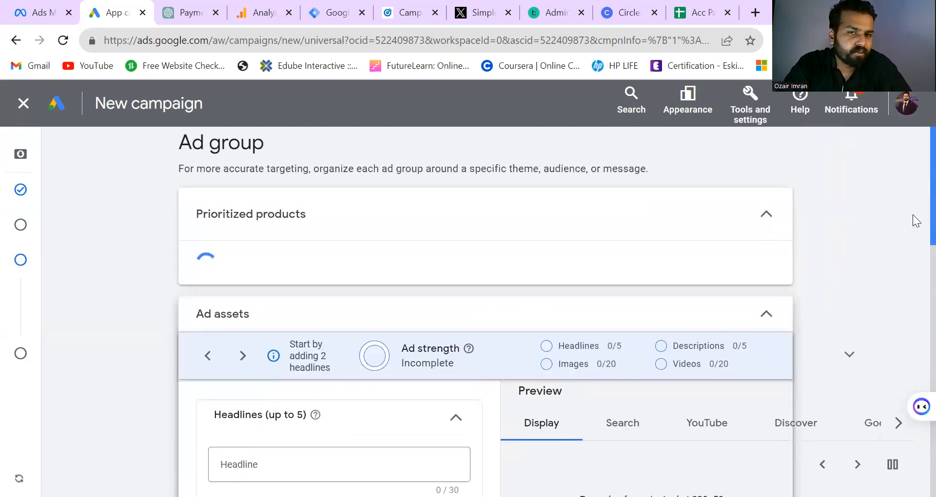
scroll(911, 217, down, 15)
scroll(917, 414, up, 2)
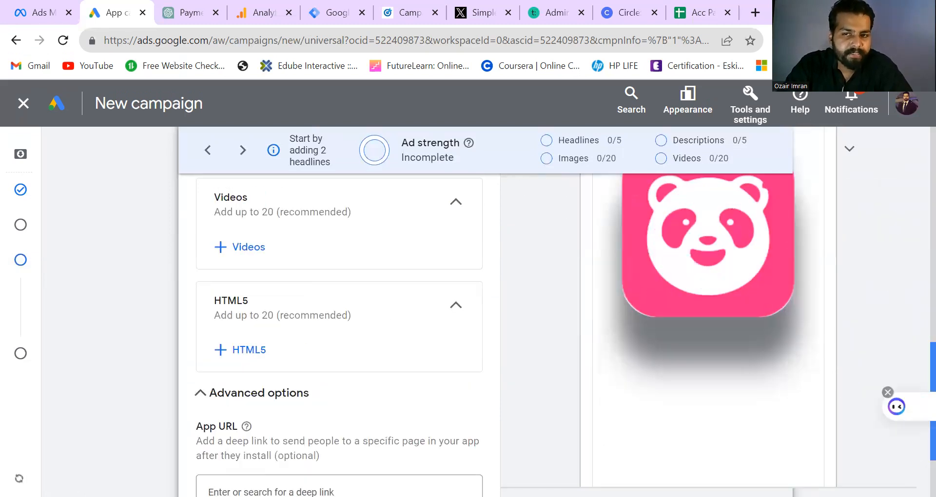
scroll(915, 448, down, 2)
click(767, 463)
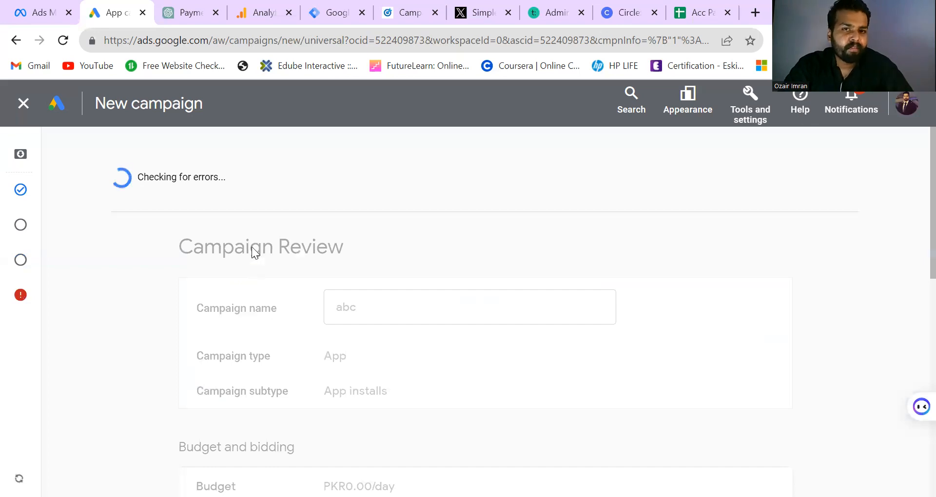
- Look over the campaign review down to the ad group summary, and exit the setup by discarding the campaign draft
right_click(913, 455)
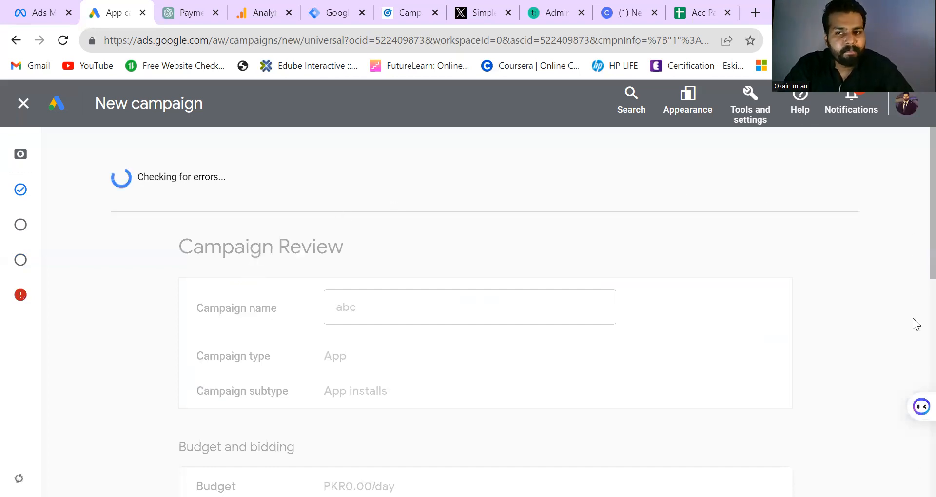
click(570, 206)
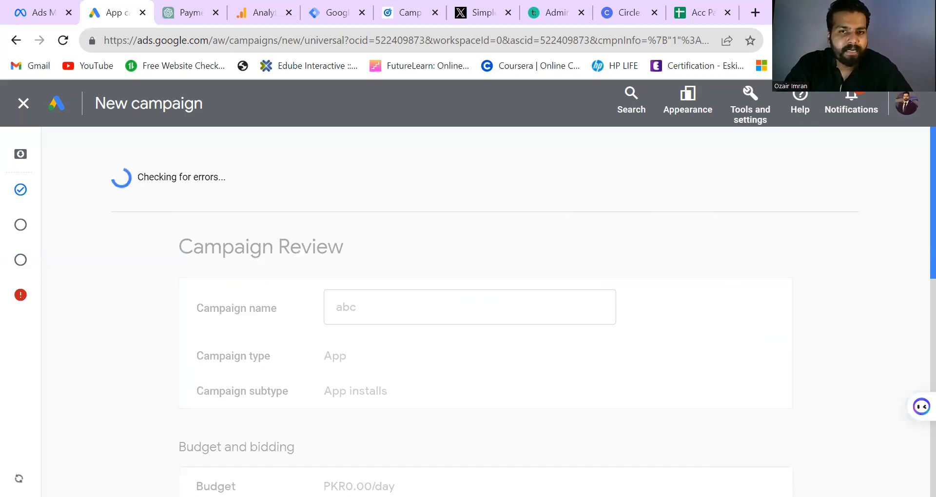
scroll(485, 312, down, 10)
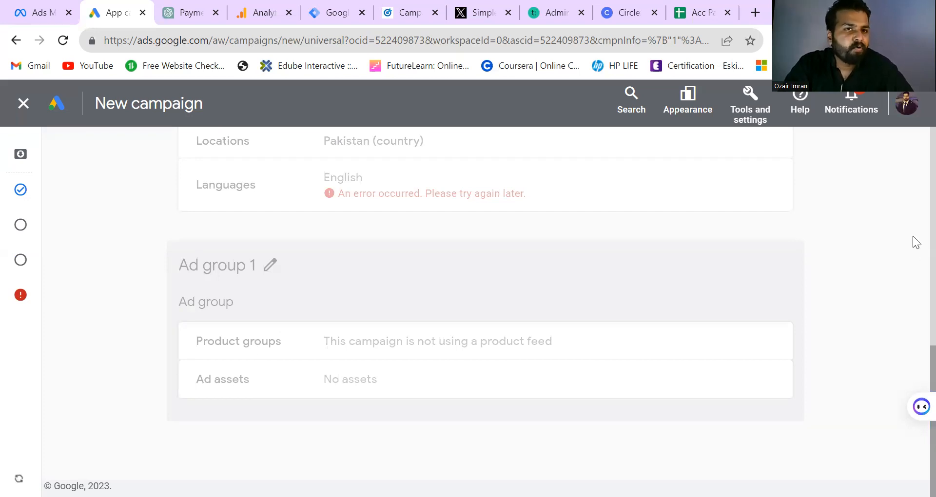
click(23, 104)
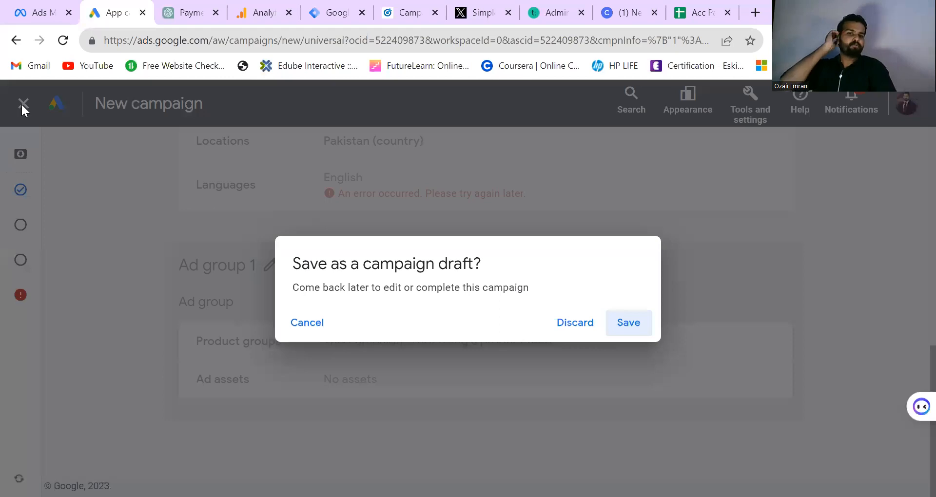
click(575, 326)
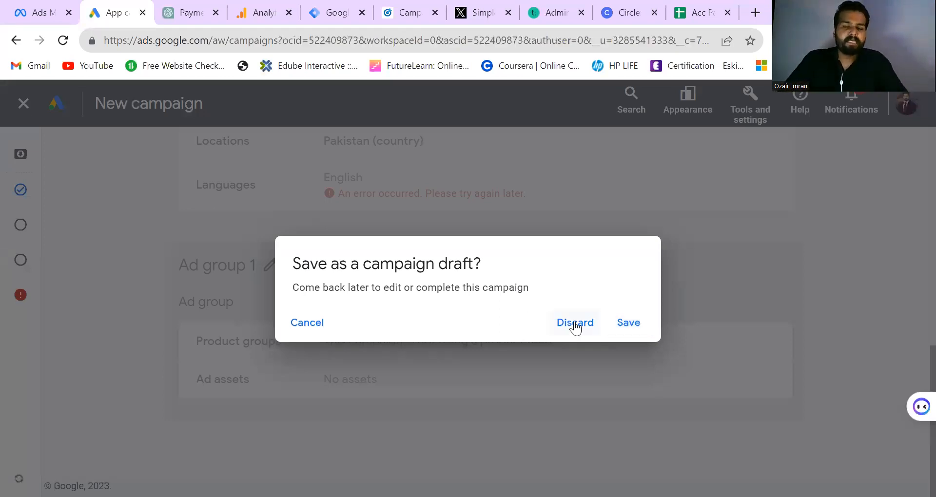